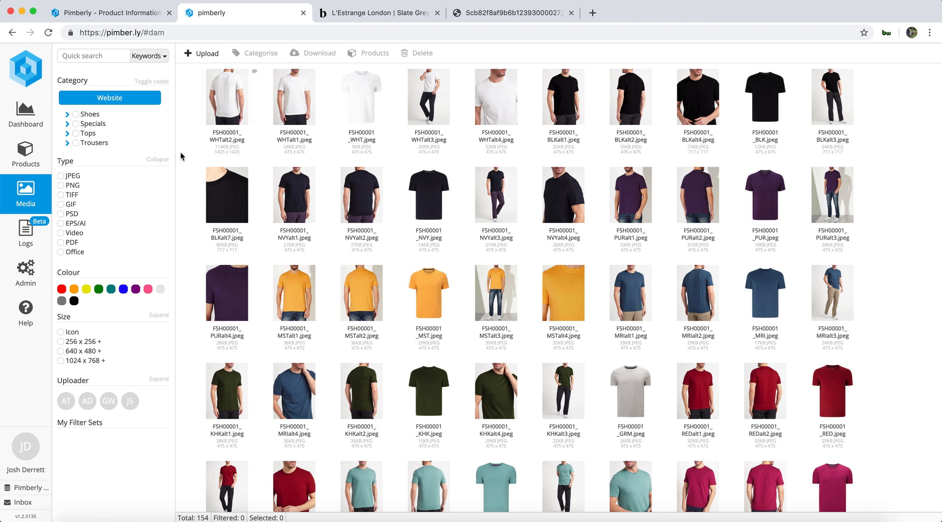
- Filter the media library to videos and play the BlackTShirtVid asset in its preview, closing it when done
click(72, 234)
click(232, 158)
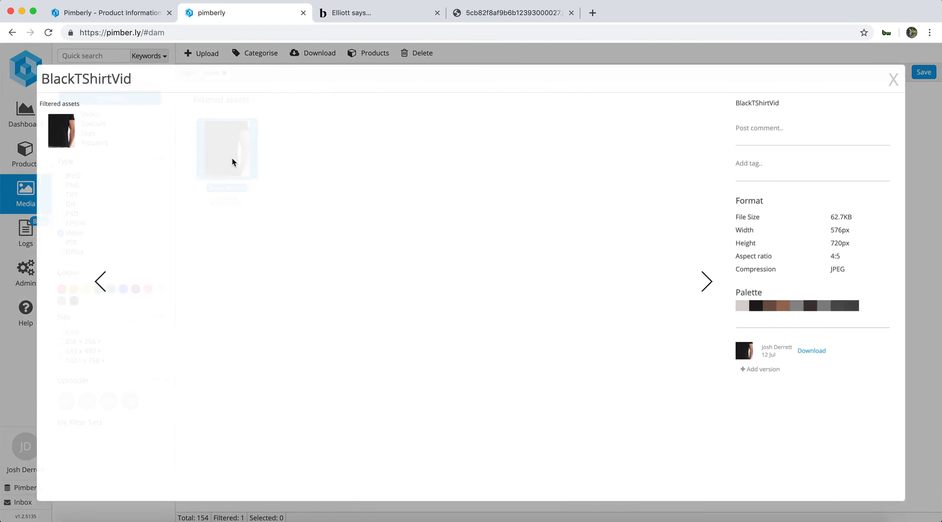
click(260, 451)
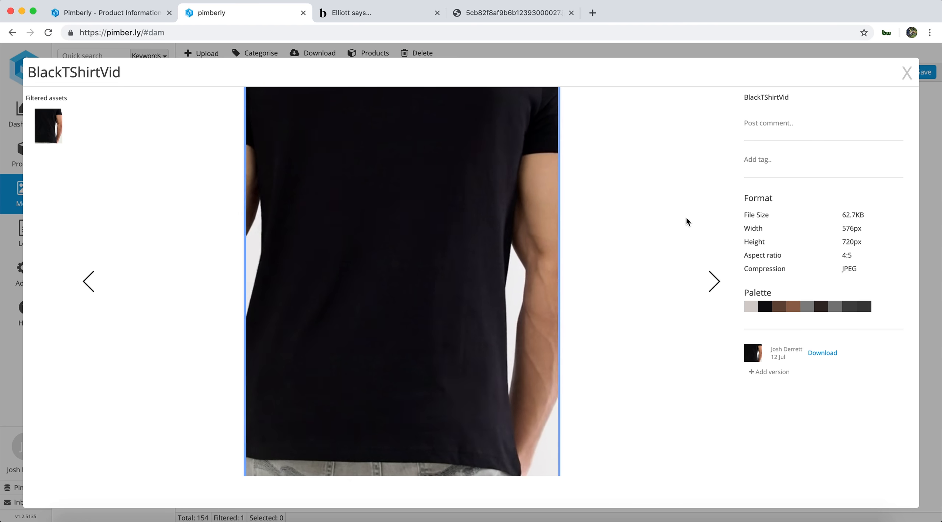
click(288, 442)
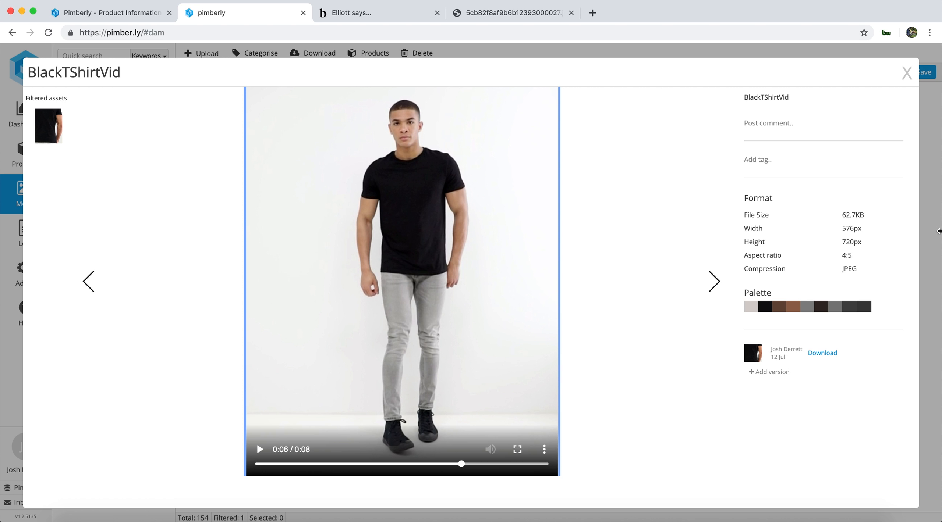
click(907, 73)
- Open the Website output channel and view its attribute mapping for Digital Assets
click(25, 272)
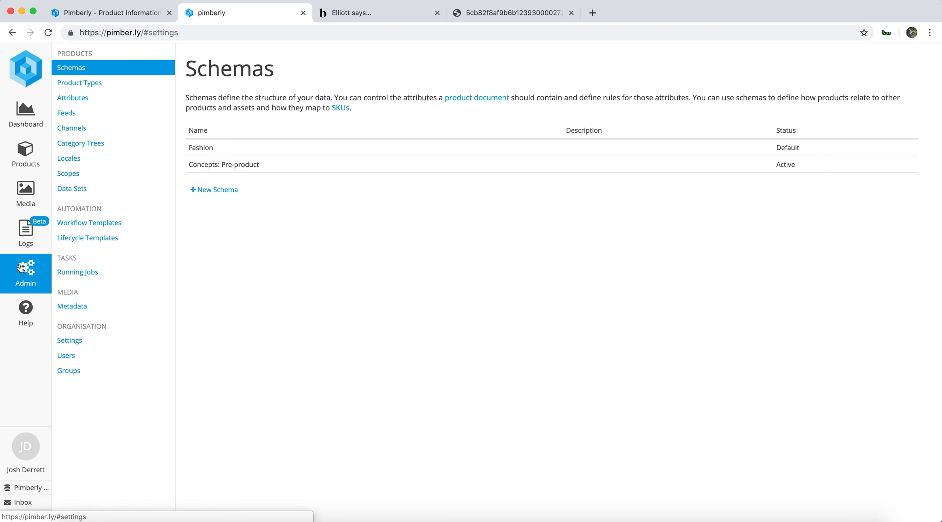
click(95, 128)
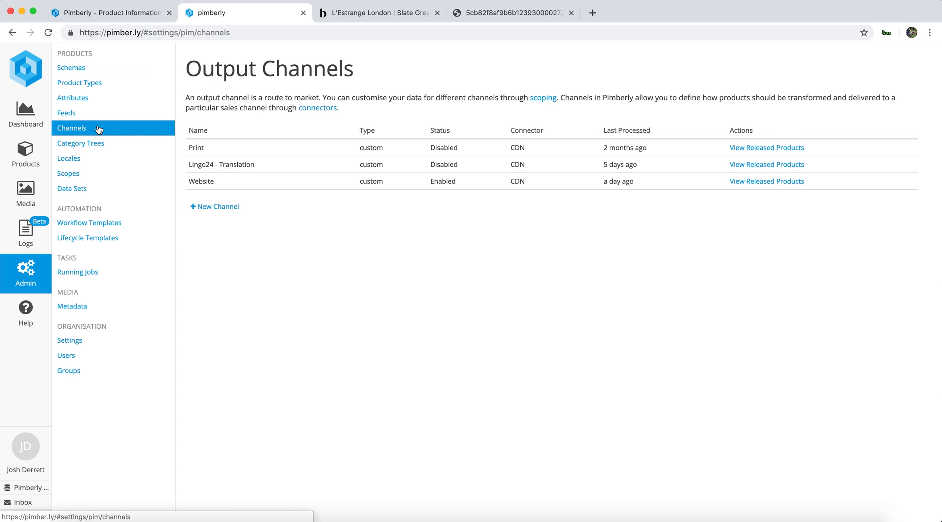
click(205, 181)
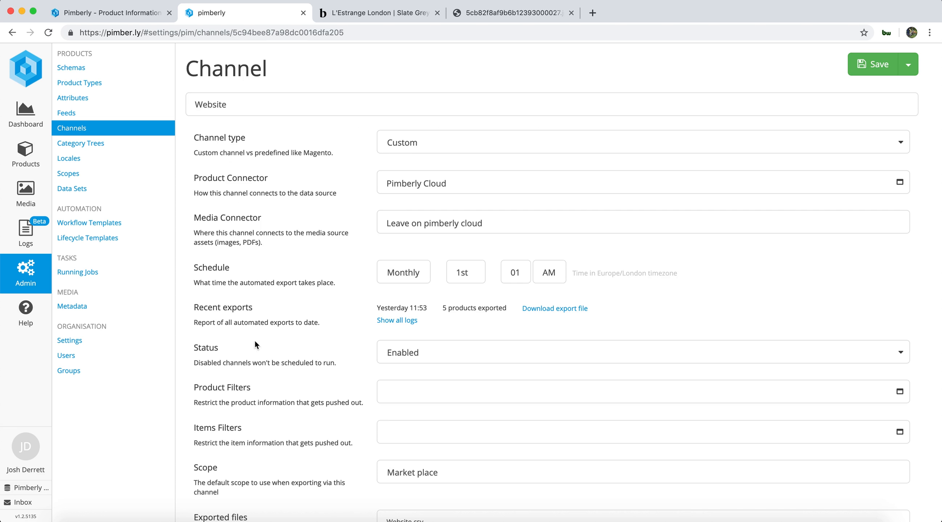
scroll(255, 344, down, 15)
scroll(254, 344, down, 5)
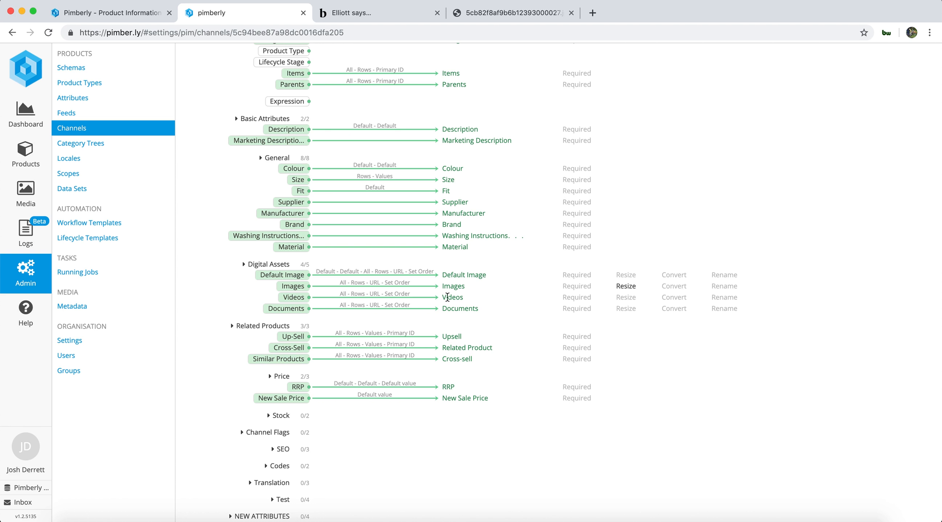
- Examine the value range, row output and column name options of the Images mapping
click(344, 283)
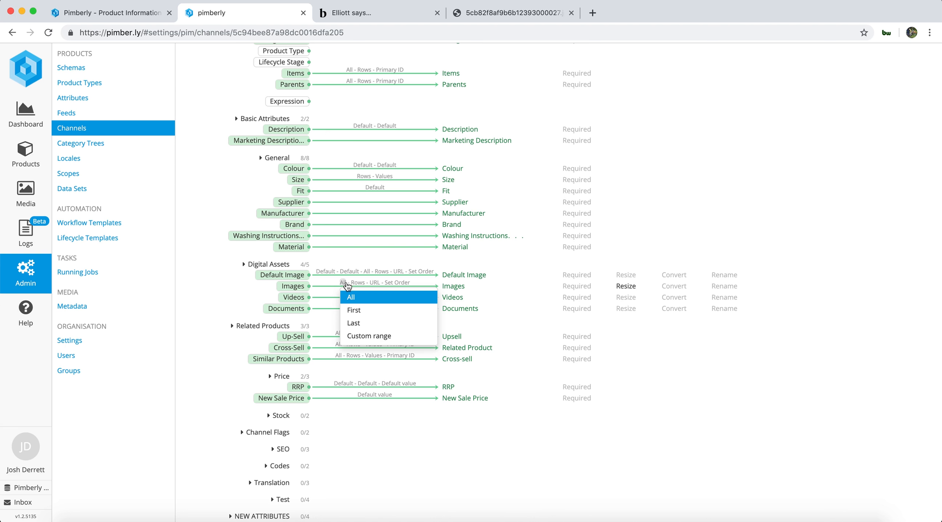
click(357, 284)
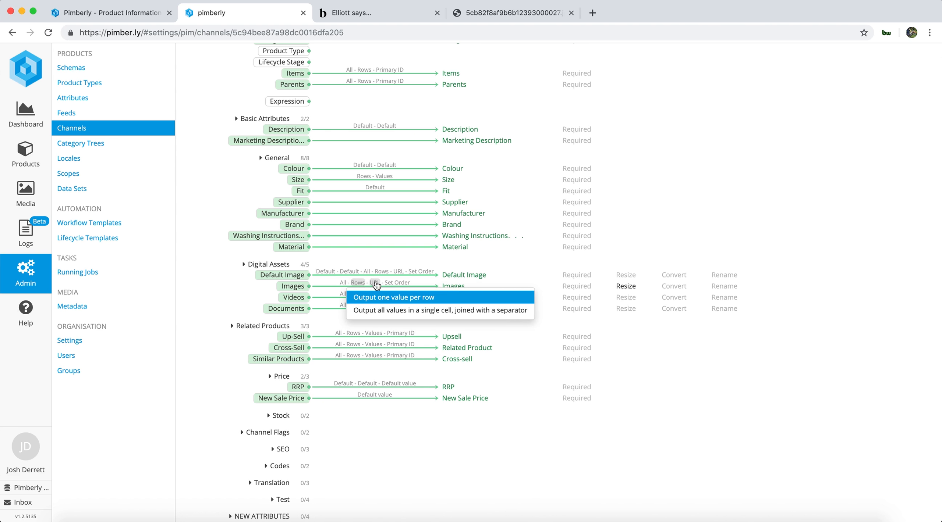
click(528, 282)
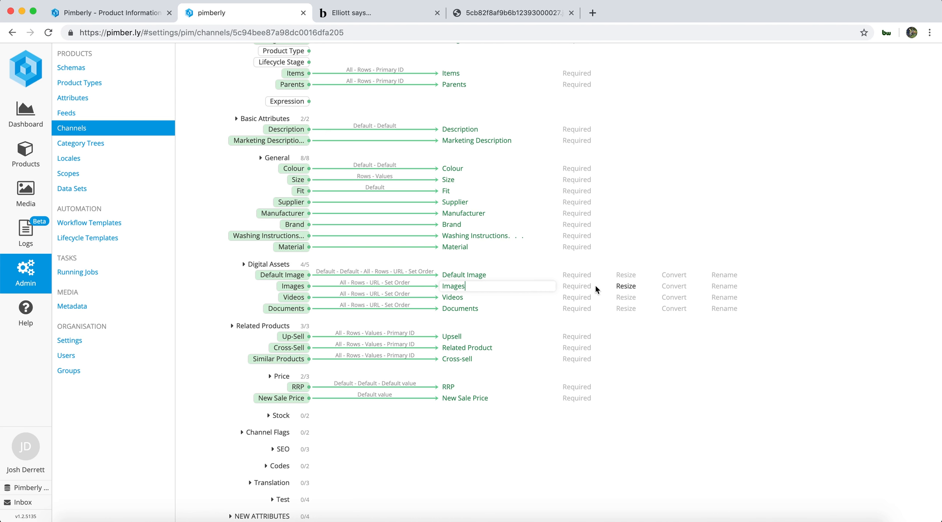
- Mark the Images export mapping as required and set its resize width and height to 1024 px
click(589, 290)
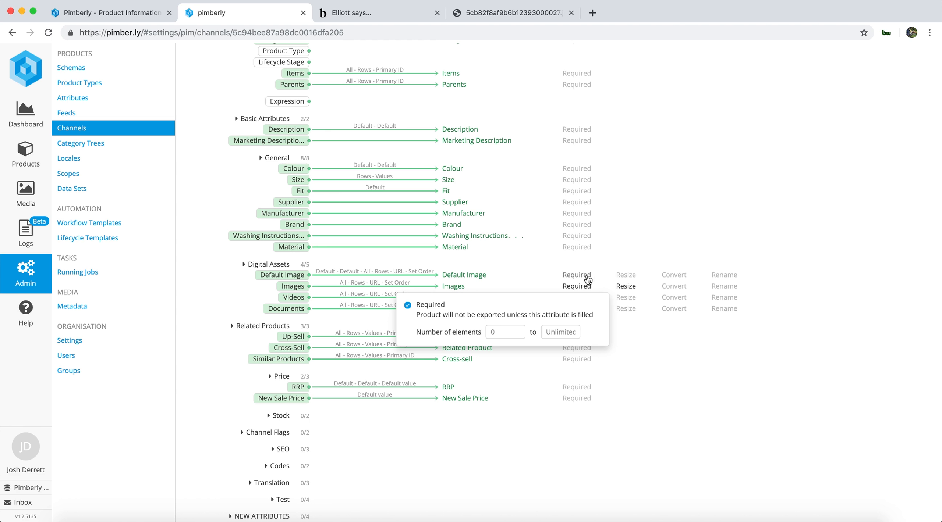
click(600, 272)
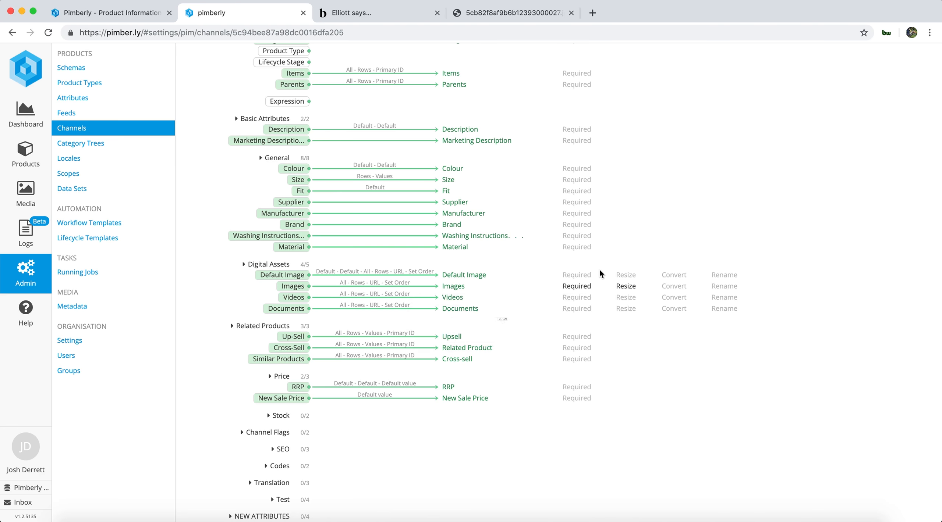
click(623, 290)
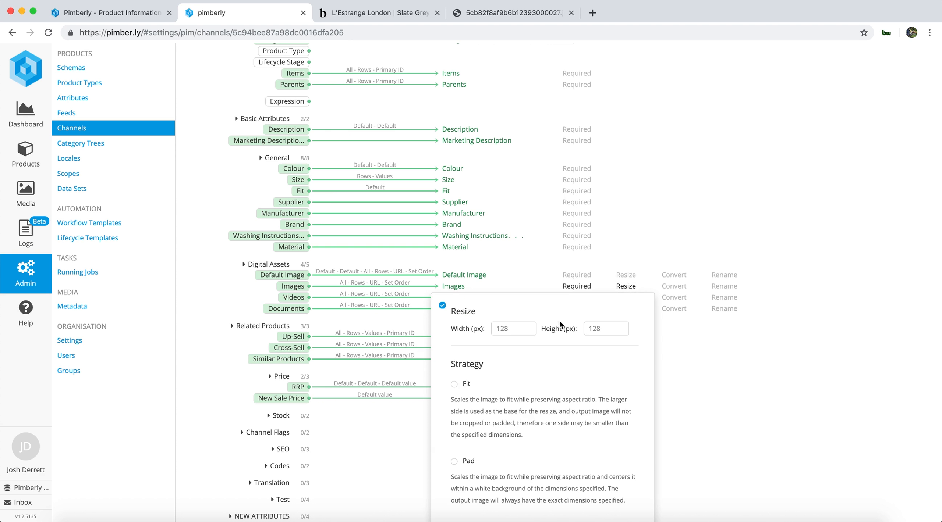
click(527, 327)
text(10)
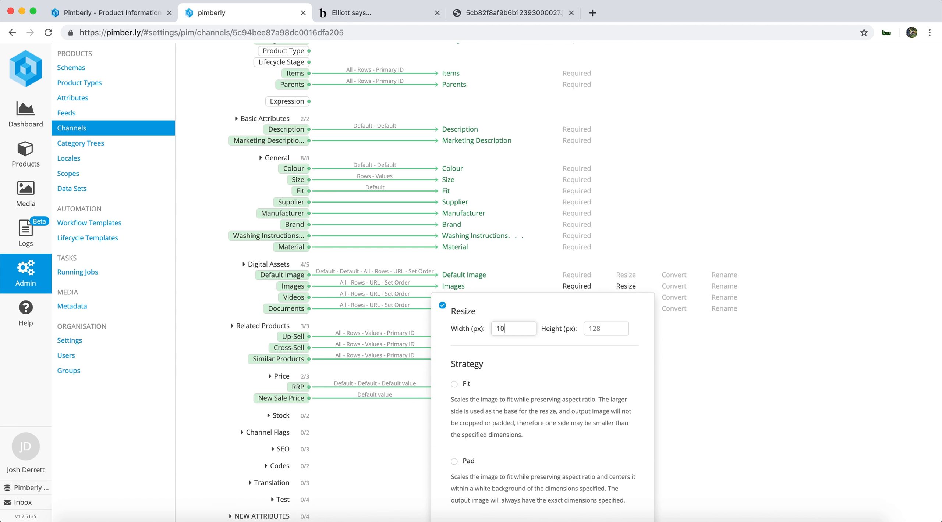
text(24)
click(589, 329)
text(1024)
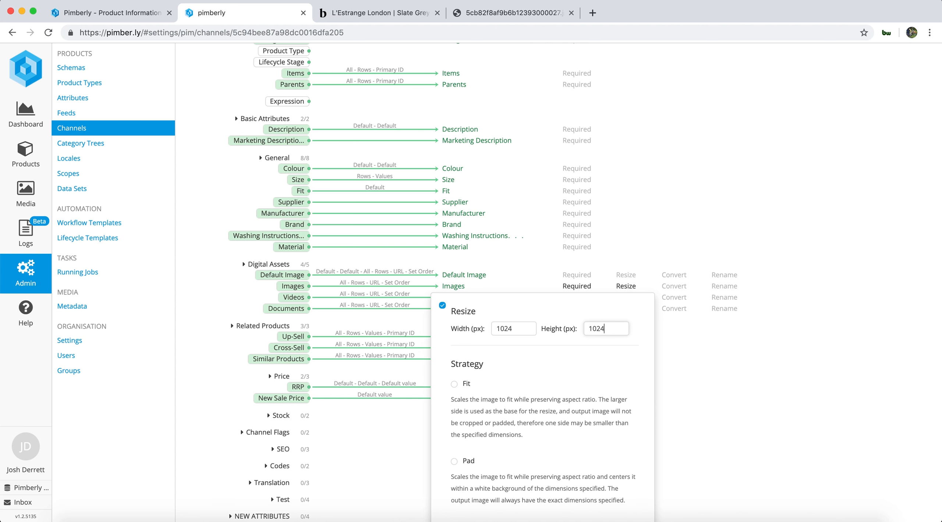
scroll(585, 282, down, 2)
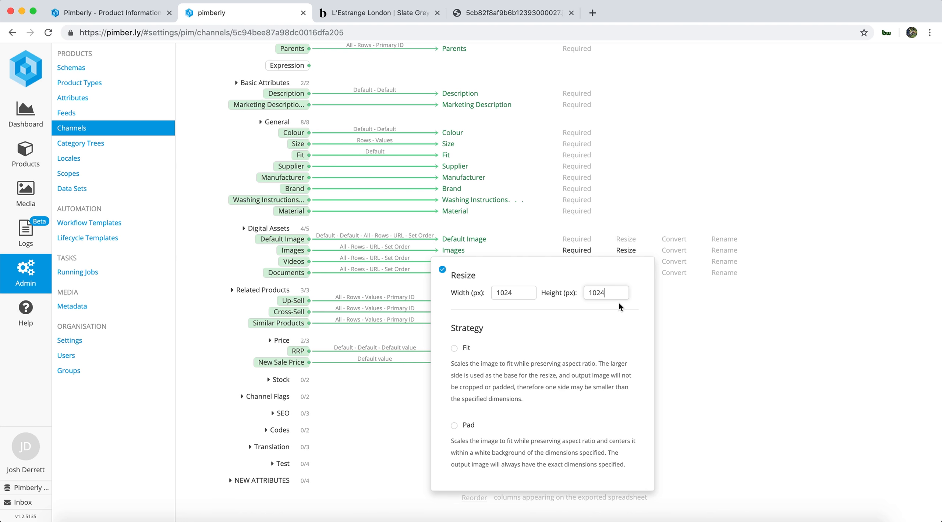
click(661, 300)
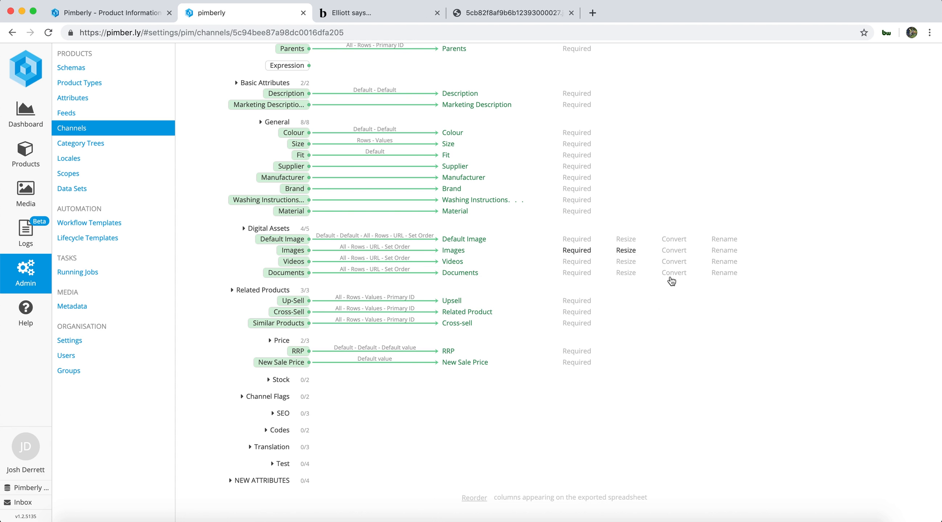
- Turn on format conversion and file renaming for the Images export mapping
click(681, 253)
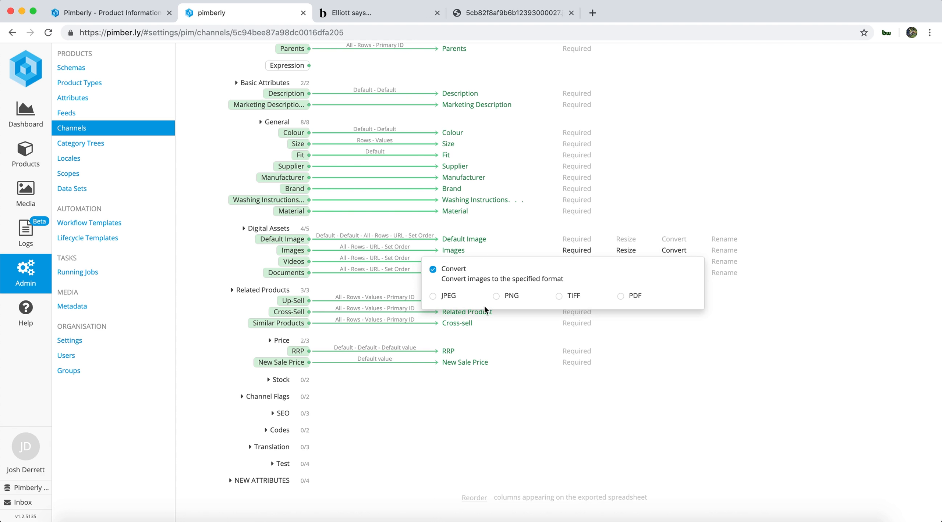
click(715, 254)
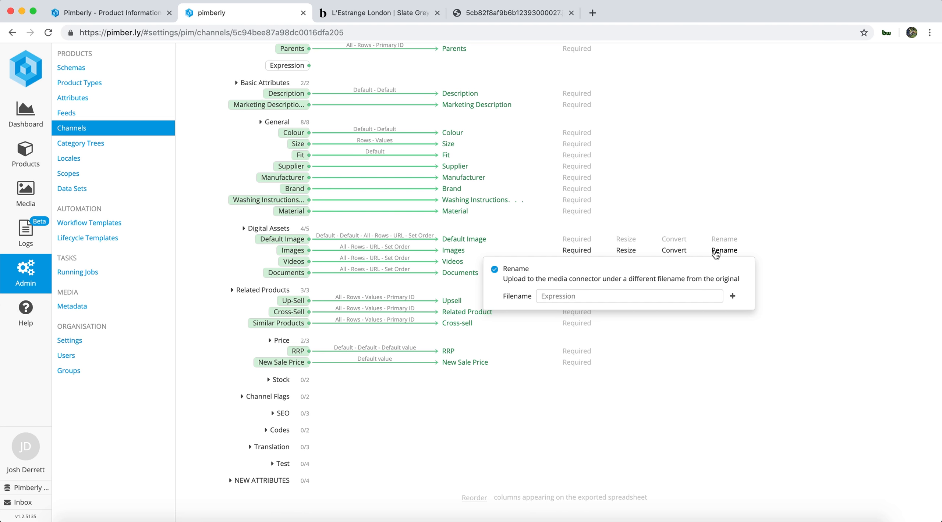
click(756, 250)
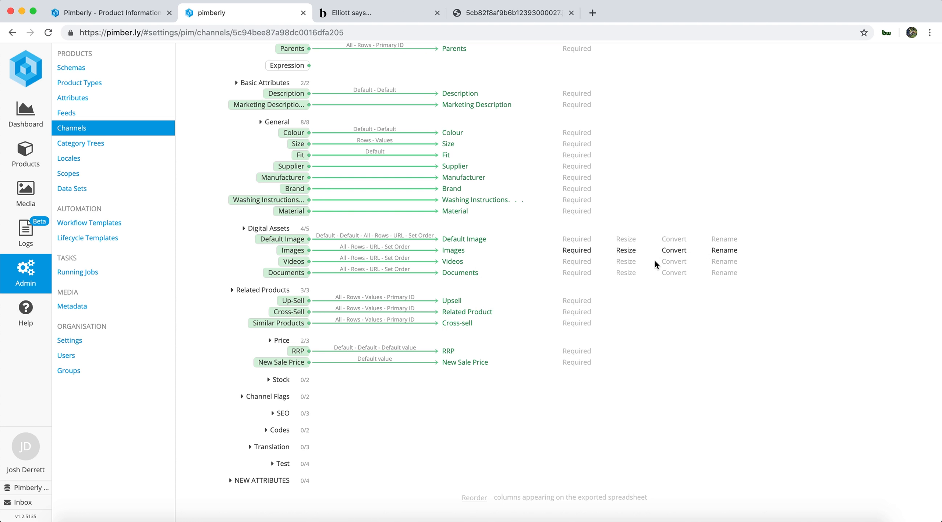
- View the Slate Grey 24 Trouser product page and its hosted image, and return to the channel settings
click(391, 15)
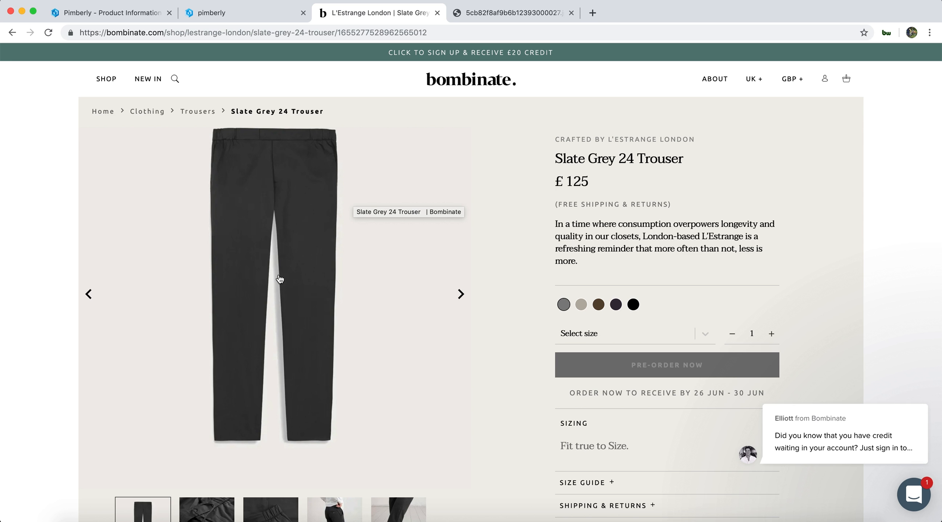
click(498, 14)
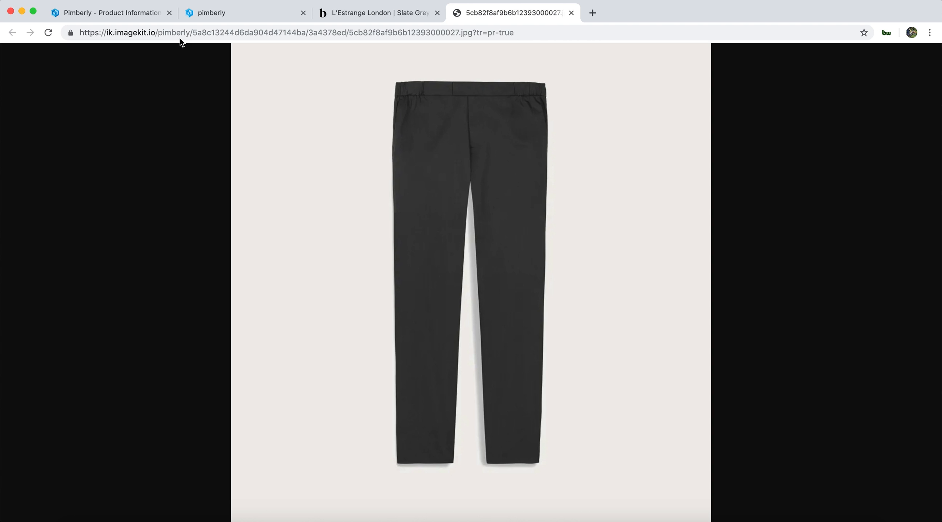
click(133, 17)
click(216, 13)
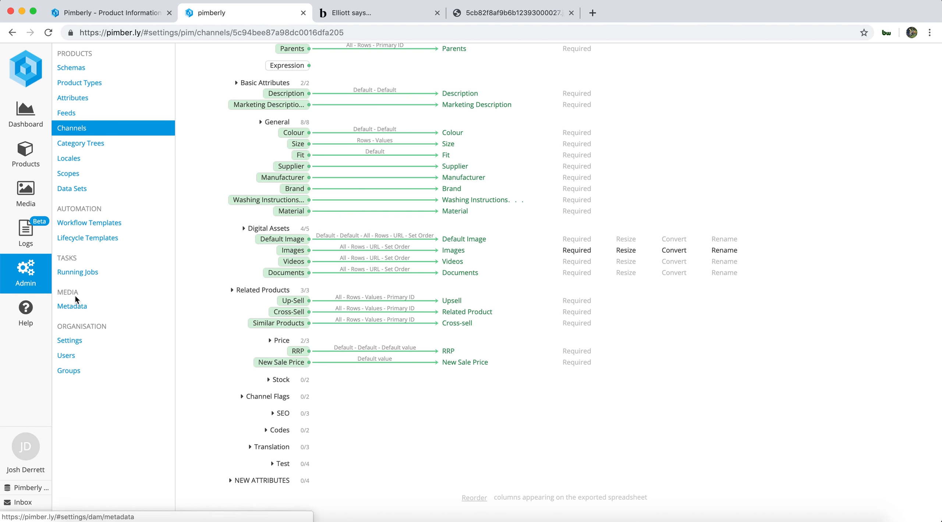
- In the media metadata settings, hide the Description group and return it to the visible list below Format, discarding the channel changes
click(74, 304)
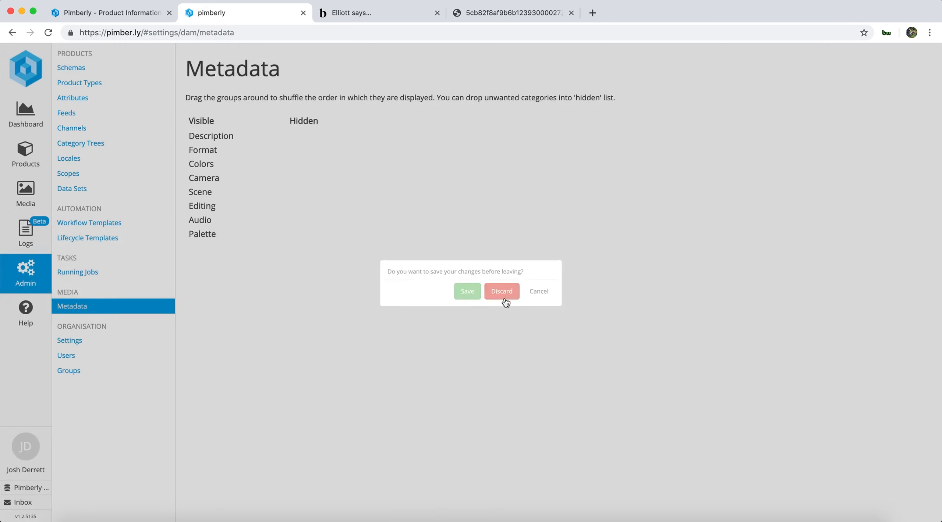
click(503, 296)
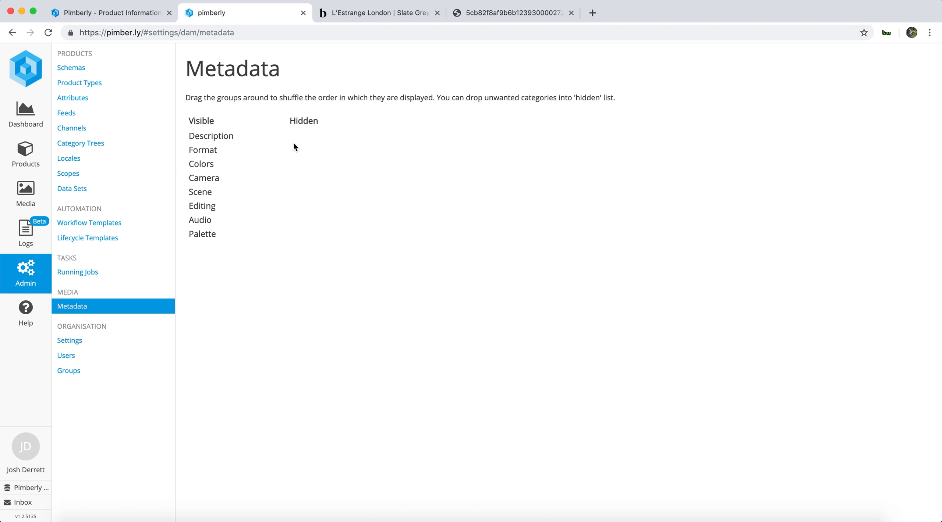
drag(220, 136, 315, 188)
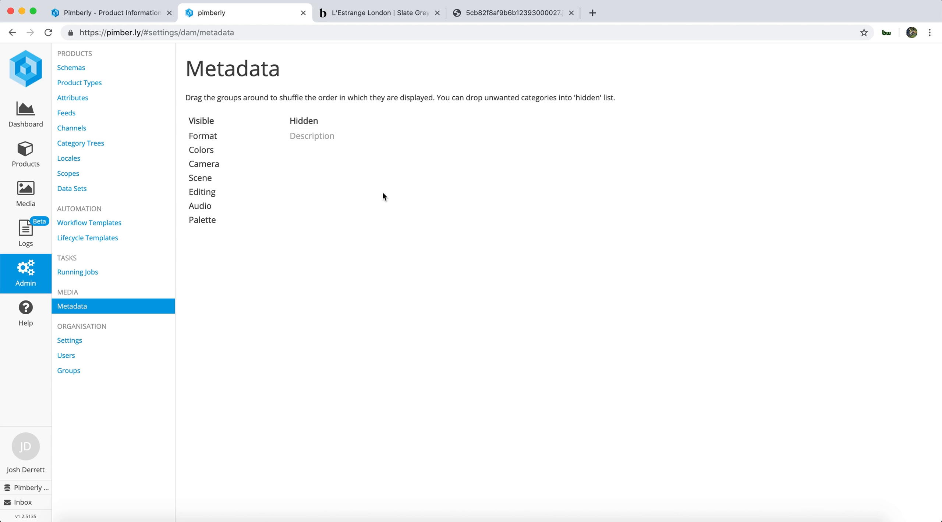
drag(322, 138, 220, 151)
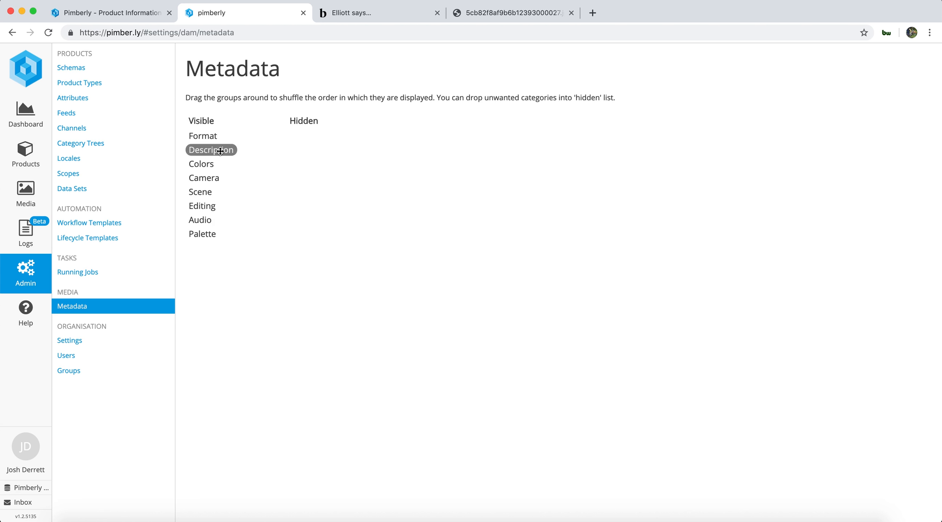